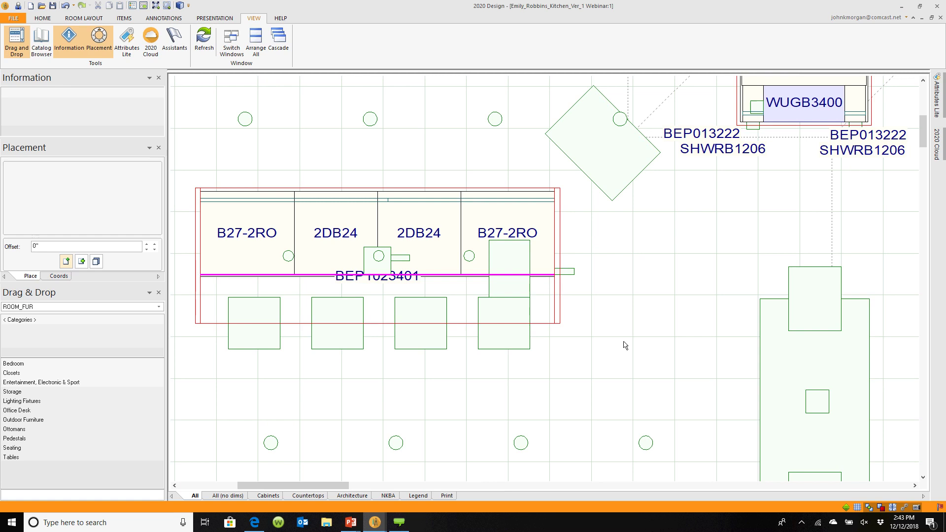
- Show the Recessed items under Lighting Fixtures in the Drag & Drop catalog
{"action": "left_click", "coordinate": [27, 402]}
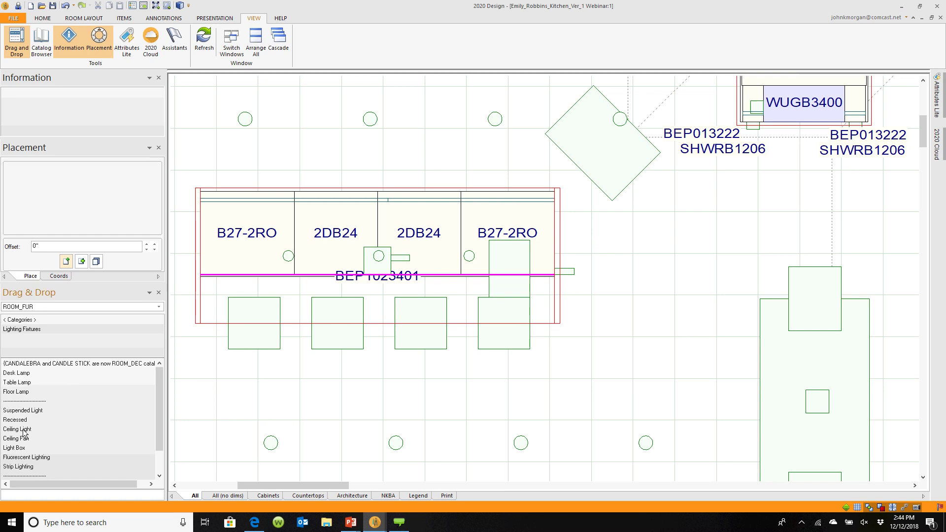
{"action": "left_click", "coordinate": [20, 420]}
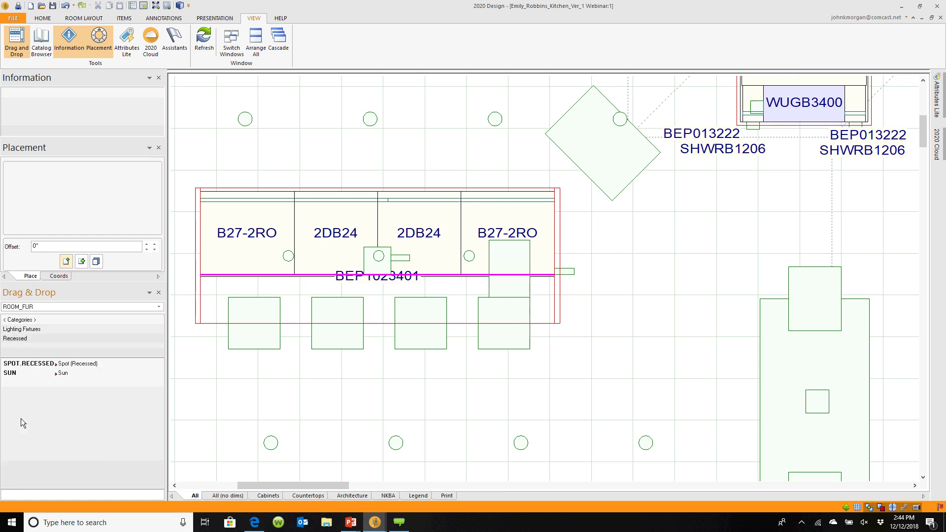
- Place a SPOT.RECESSED light over the right-hand B27-2RO island cabinet
{"action": "left_click", "coordinate": [31, 367]}
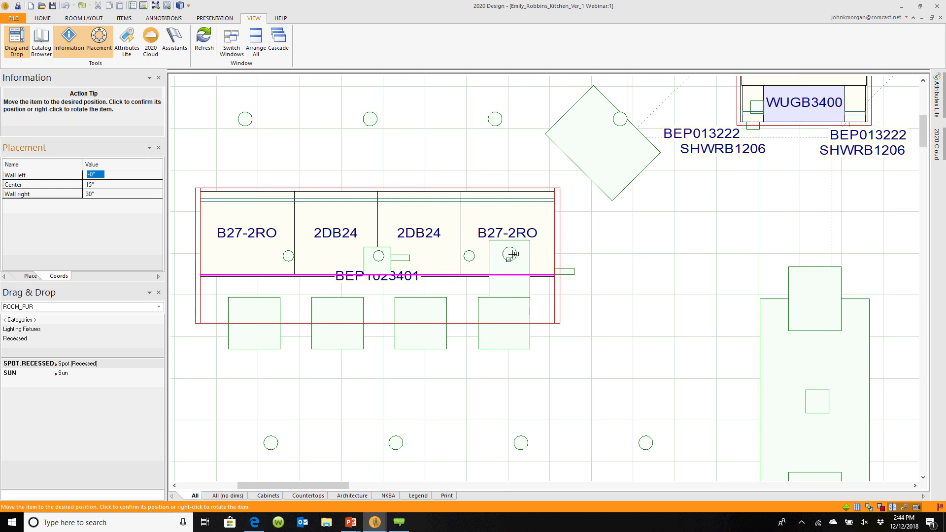
{"action": "left_click", "coordinate": [509, 271]}
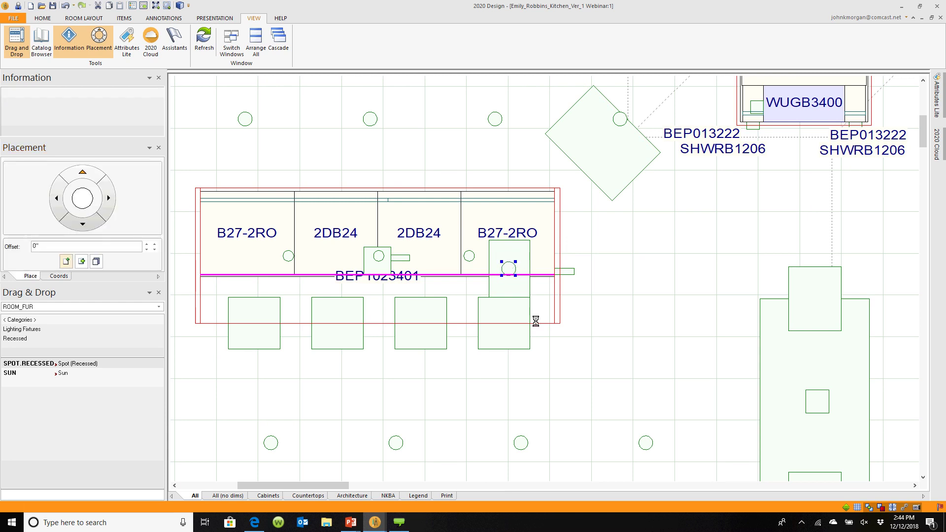
- Set the recessed spot light's Up/Down from Floor height to 53"
{"action": "right_click", "coordinate": [508, 269]}
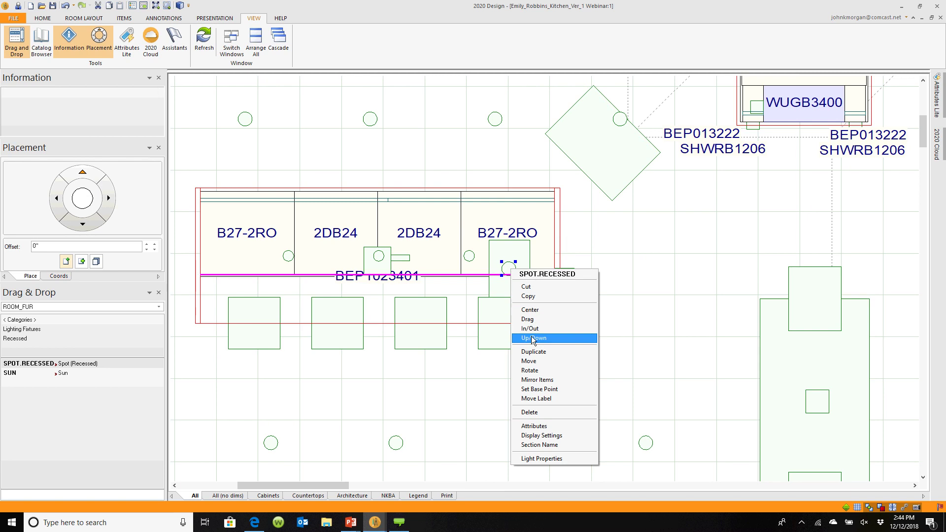
{"action": "left_click", "coordinate": [533, 338]}
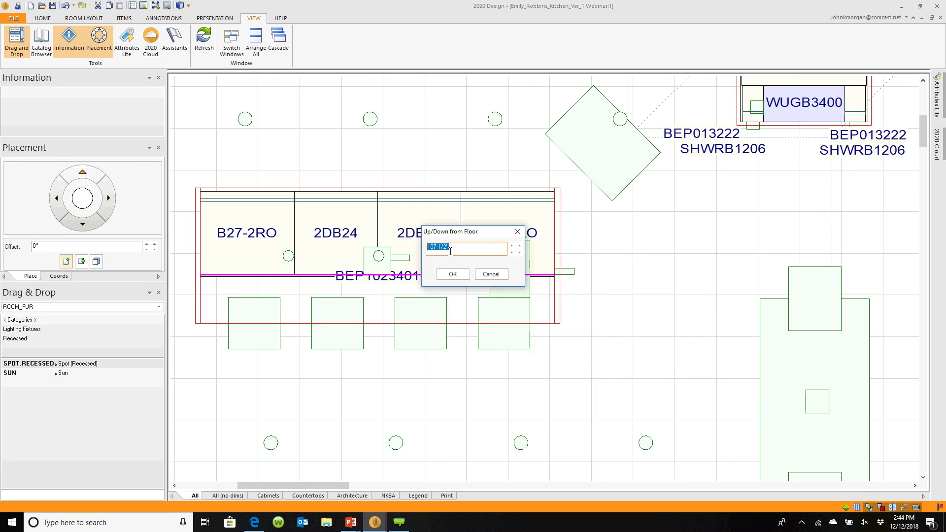
{"action": "type", "text": "53"}
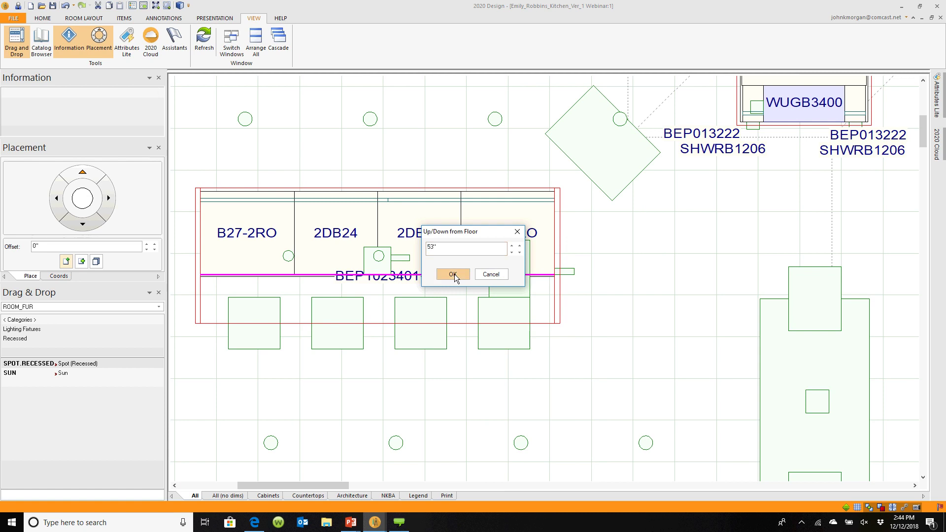
{"action": "left_click", "coordinate": [455, 274]}
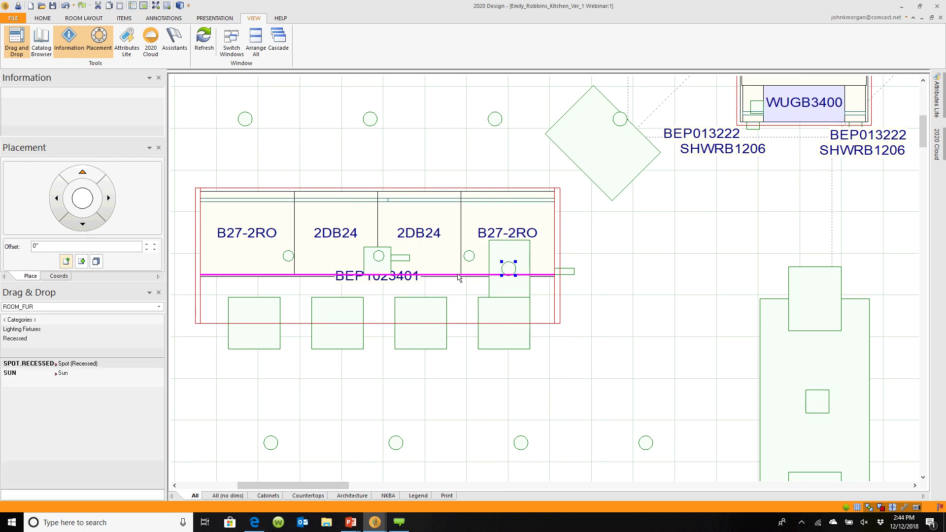
{"action": "left_click", "coordinate": [511, 279]}
- Set the spot light's Display 3D shape property to No in its Attributes
{"action": "double_click", "coordinate": [511, 279]}
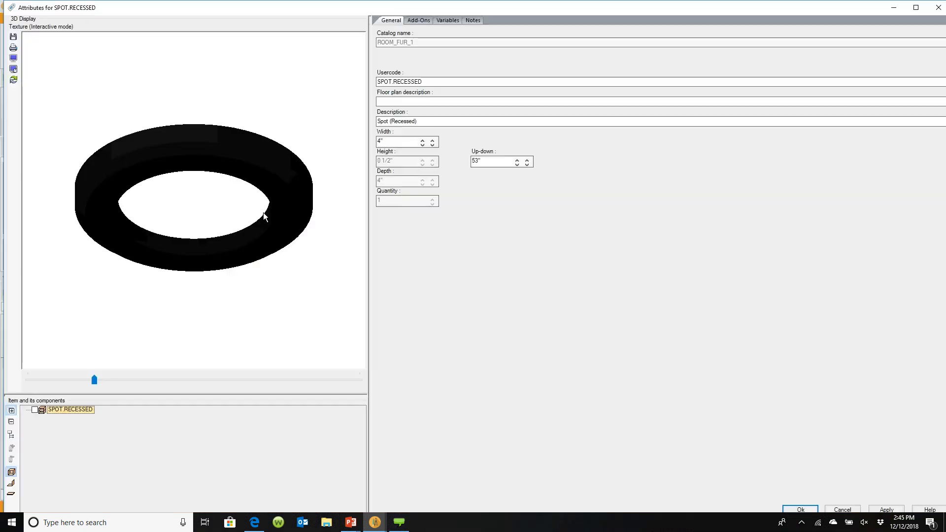
{"action": "left_click", "coordinate": [446, 21]}
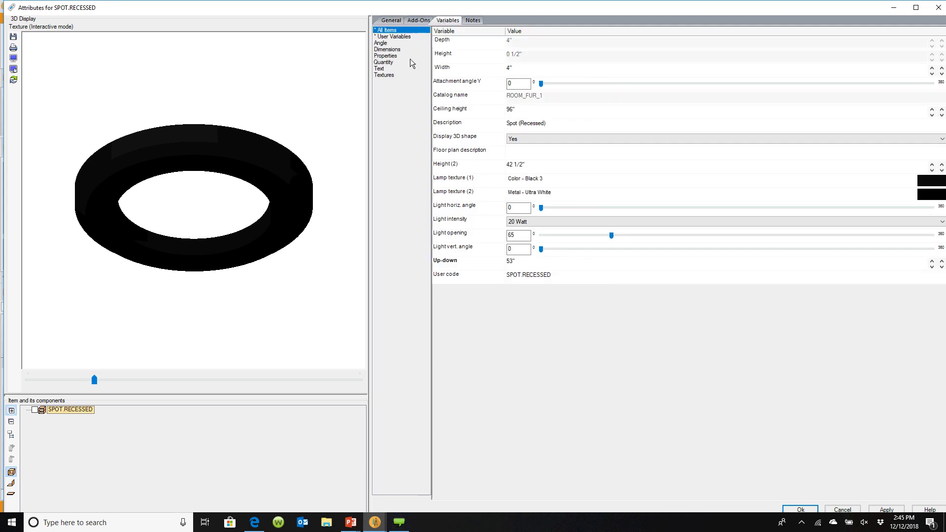
{"action": "left_click", "coordinate": [393, 56]}
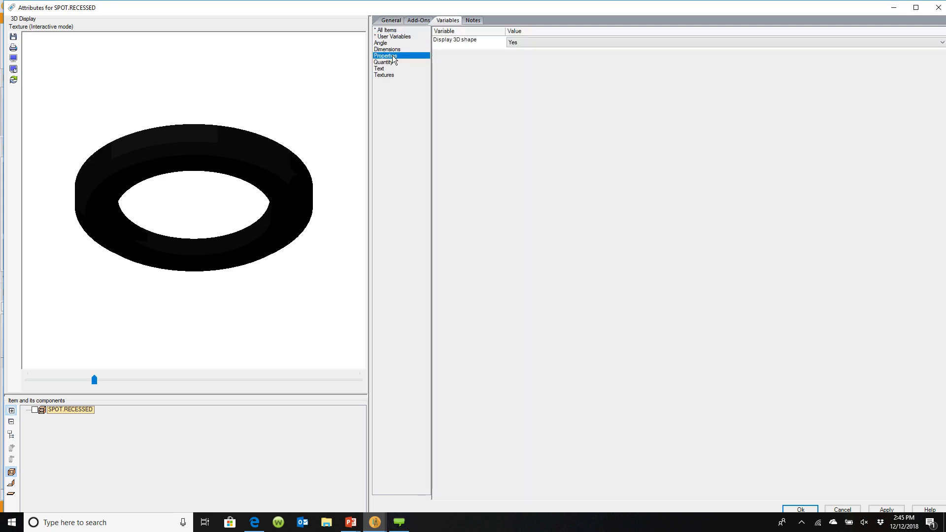
{"action": "left_click", "coordinate": [523, 42]}
{"action": "left_click", "coordinate": [523, 43]}
{"action": "left_click", "coordinate": [523, 51]}
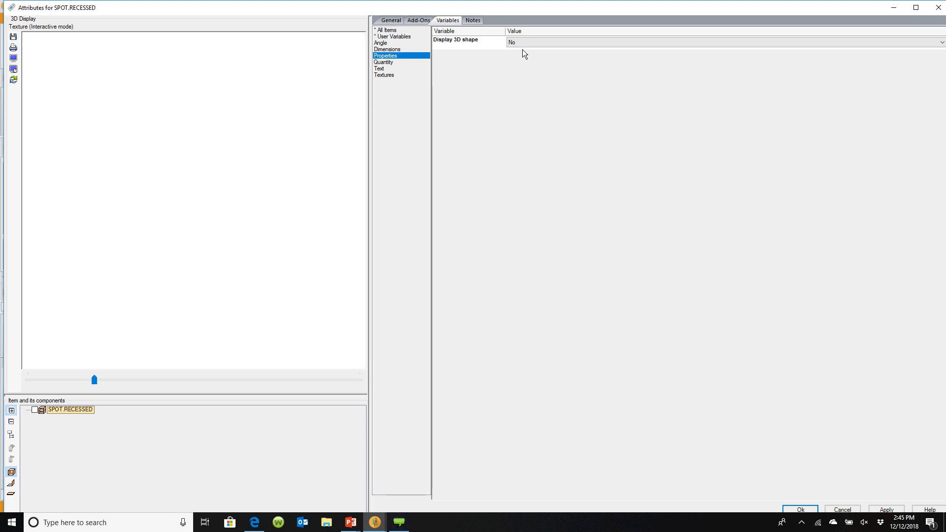
{"action": "key", "text": "Return"}
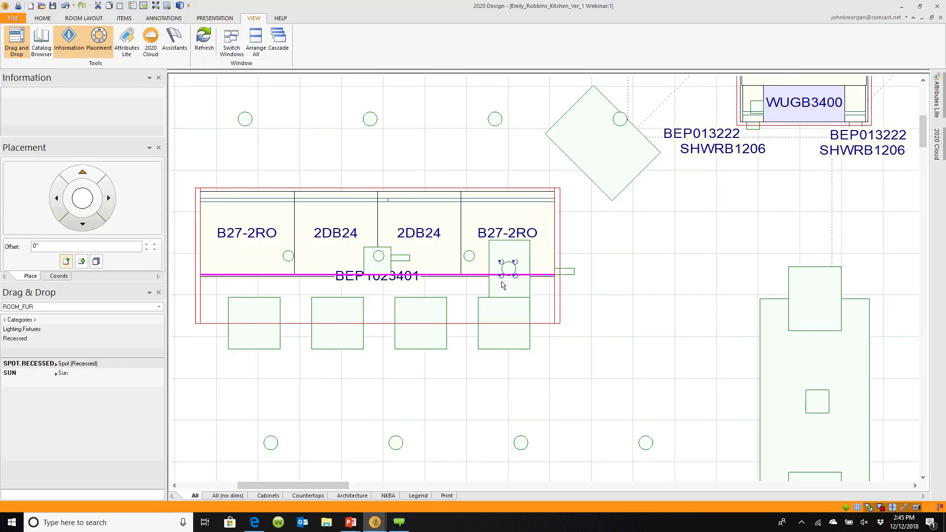
- Give the spot light a 100 watt intensity and red colour in Light Properties
{"action": "right_click", "coordinate": [512, 271]}
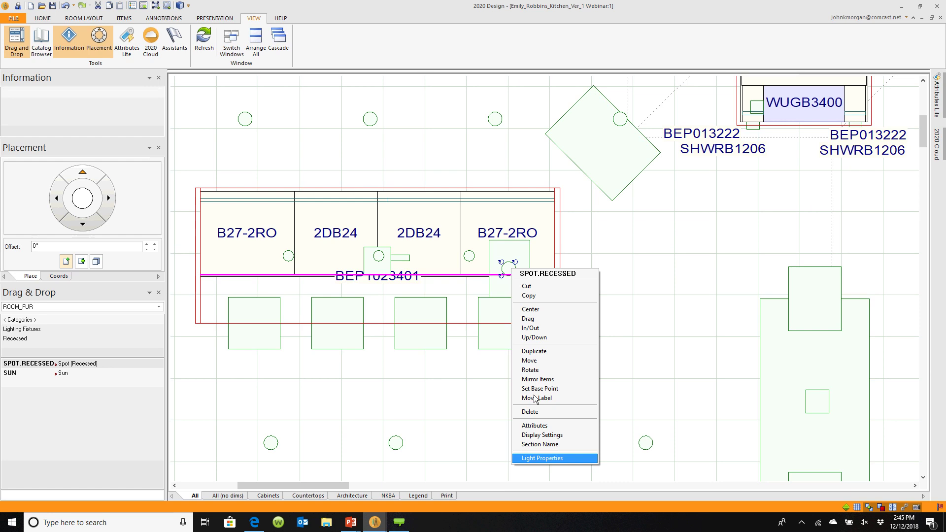
{"action": "left_click", "coordinate": [550, 458]}
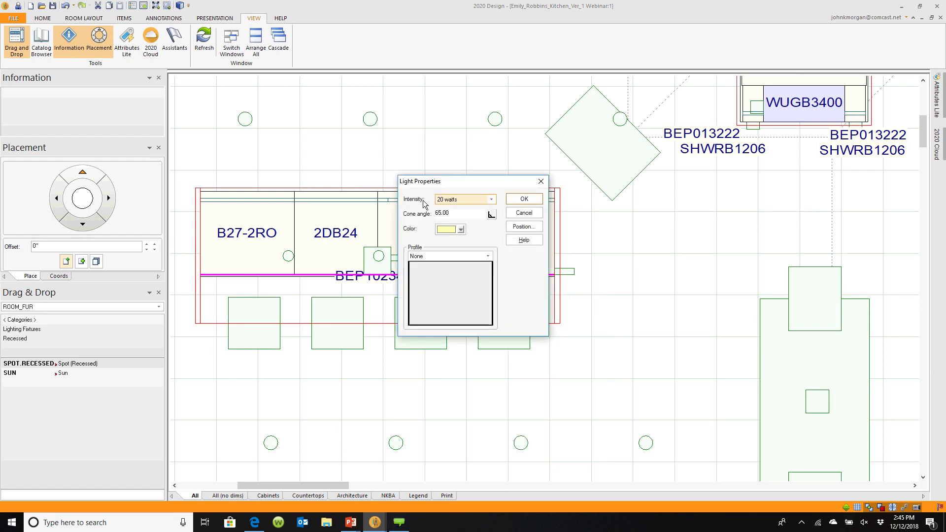
{"action": "left_click", "coordinate": [491, 200]}
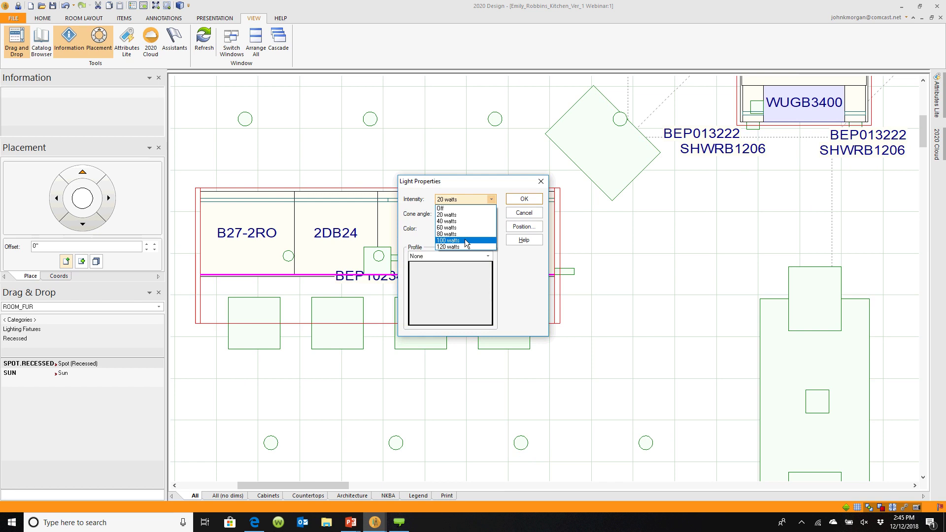
{"action": "left_click", "coordinate": [464, 240]}
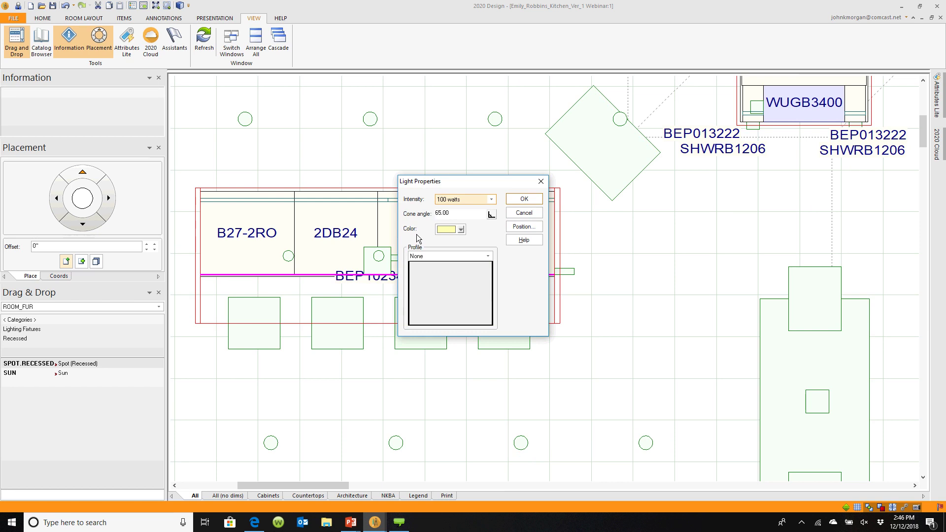
{"action": "left_click", "coordinate": [462, 230]}
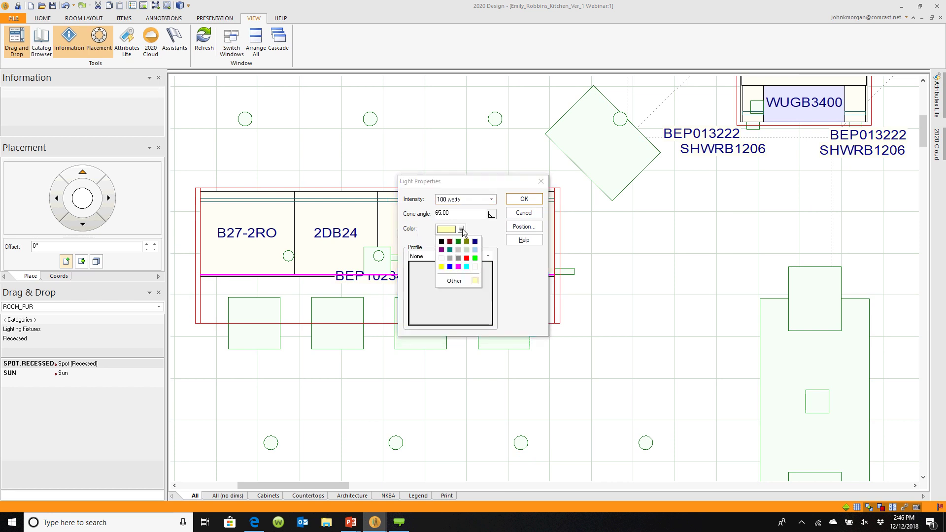
{"action": "left_click", "coordinate": [466, 258]}
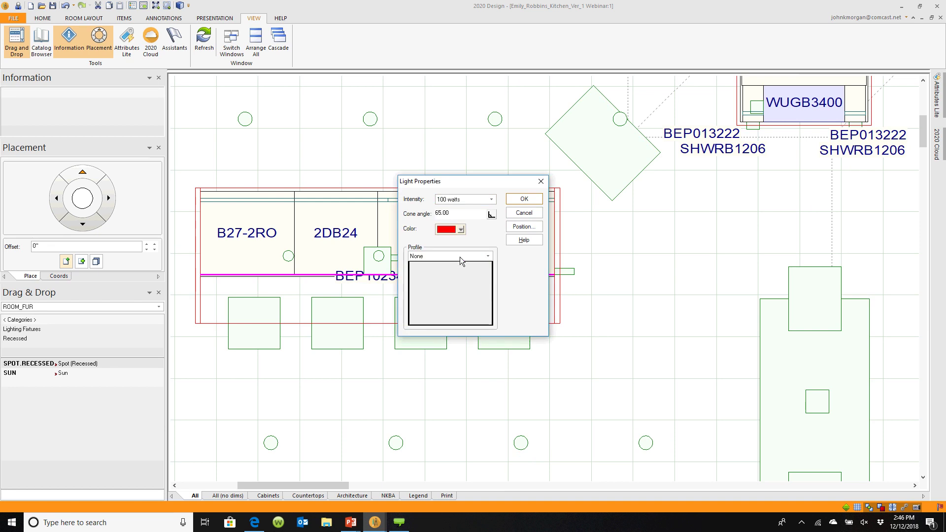
- Choose the Bollard light profile and apply the light settings
{"action": "left_click", "coordinate": [488, 256]}
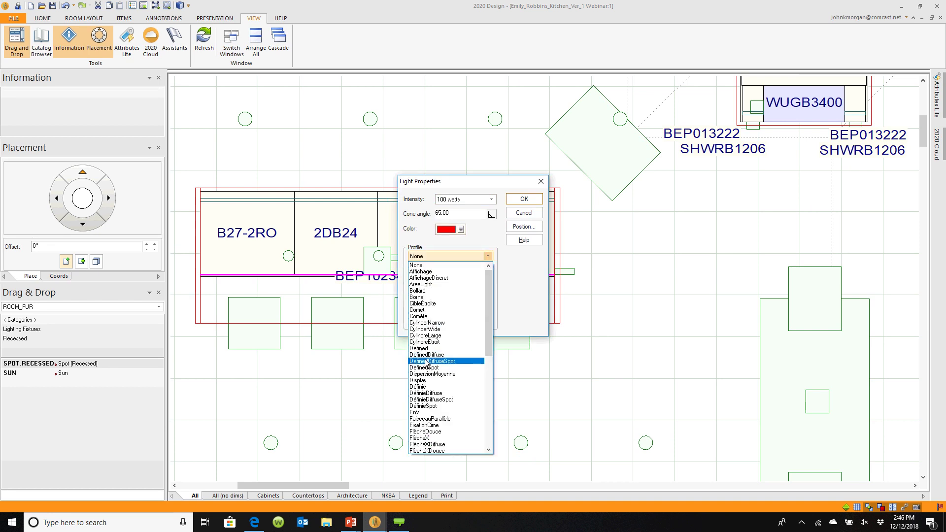
{"action": "scroll", "coordinate": [427, 364], "scroll_direction": "down", "scroll_amount": 3}
{"action": "left_click", "coordinate": [432, 394]}
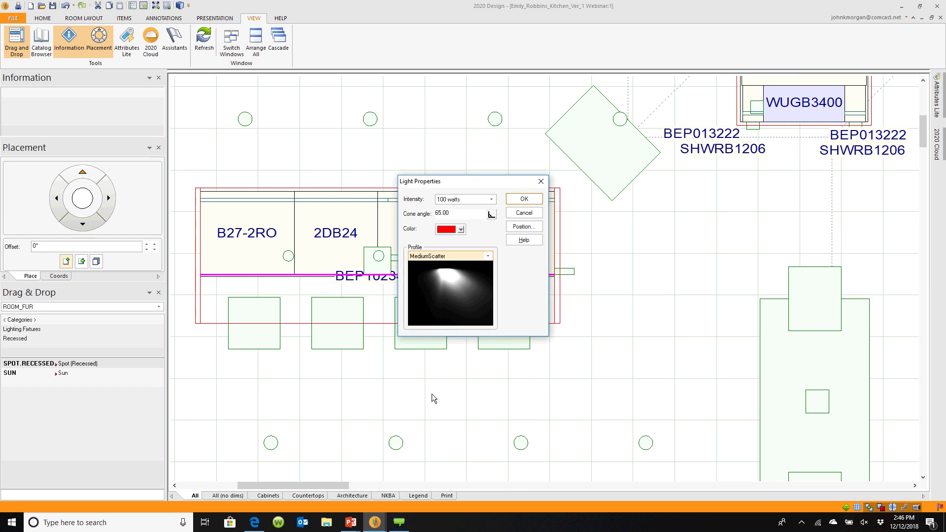
{"action": "left_click", "coordinate": [448, 256]}
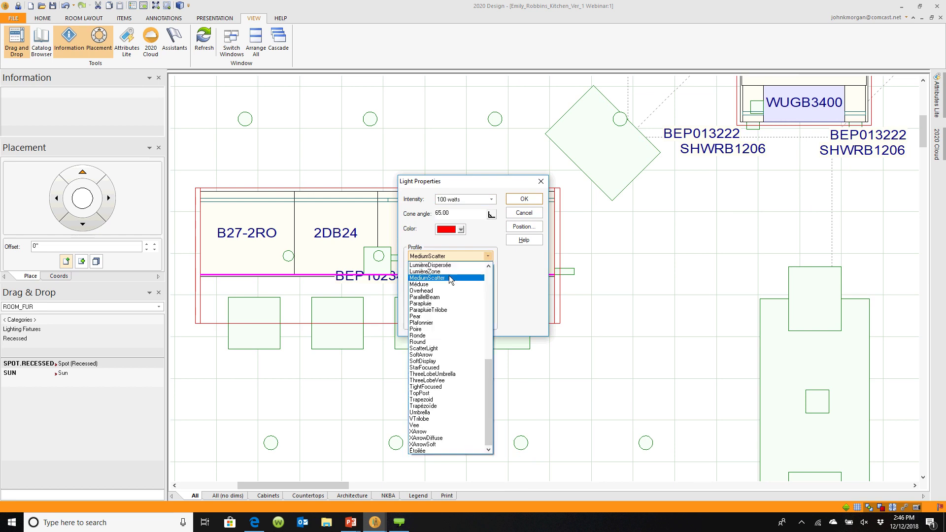
{"action": "left_click", "coordinate": [488, 274]}
{"action": "left_click", "coordinate": [426, 271]}
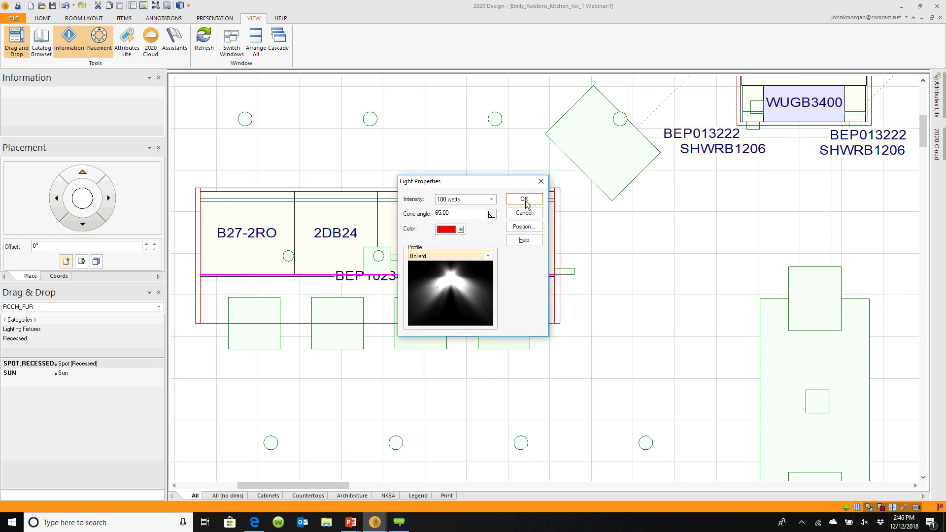
{"action": "left_click", "coordinate": [524, 199]}
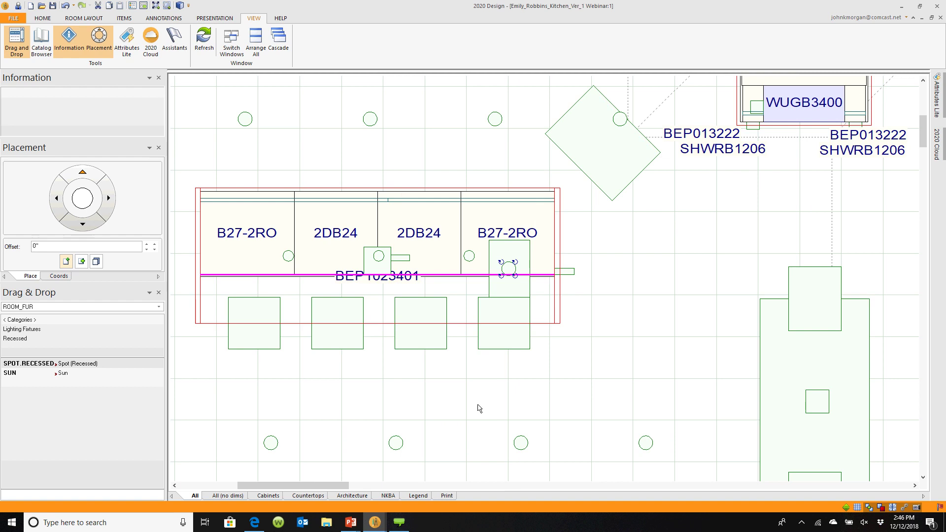
- Switch the render to Scene lighting, dim the ambient light, then select the island's magazine
{"action": "mouse_move", "coordinate": [386, 527]}
{"action": "left_click", "coordinate": [398, 490]}
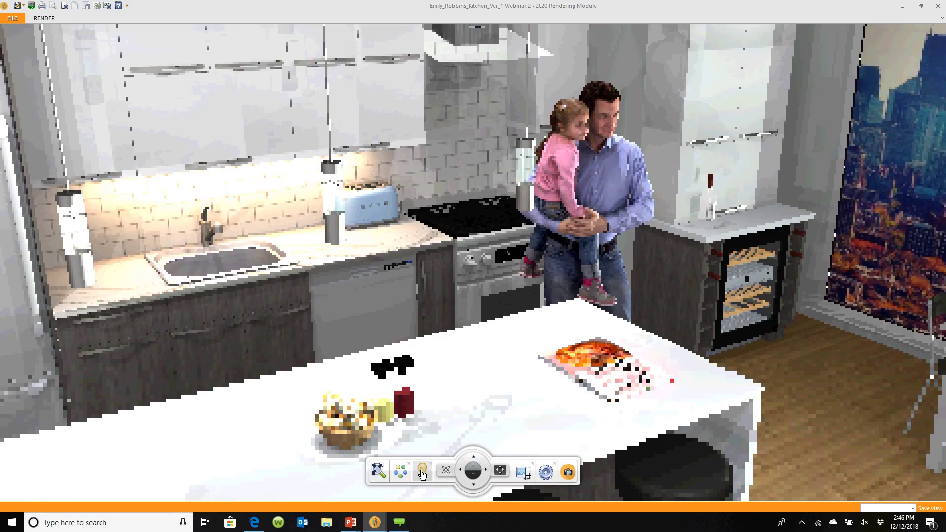
{"action": "left_click", "coordinate": [422, 474]}
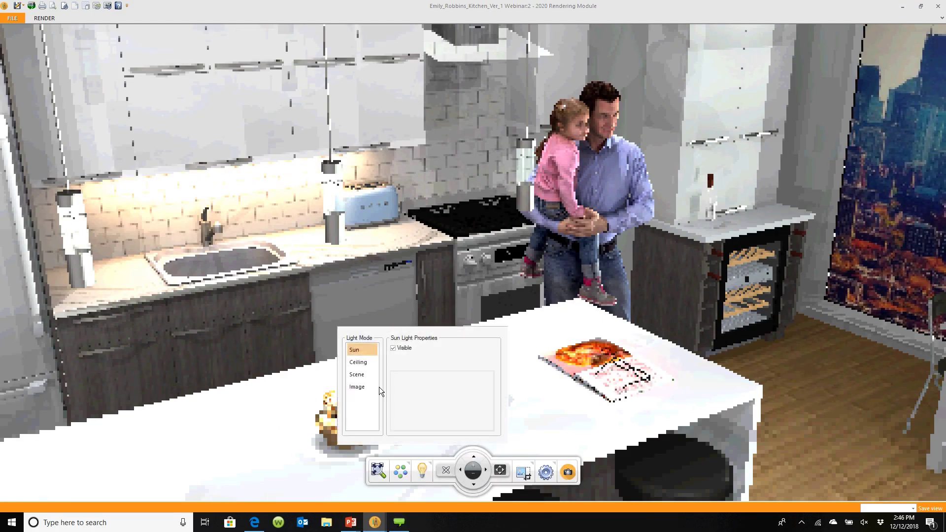
{"action": "left_click", "coordinate": [365, 375]}
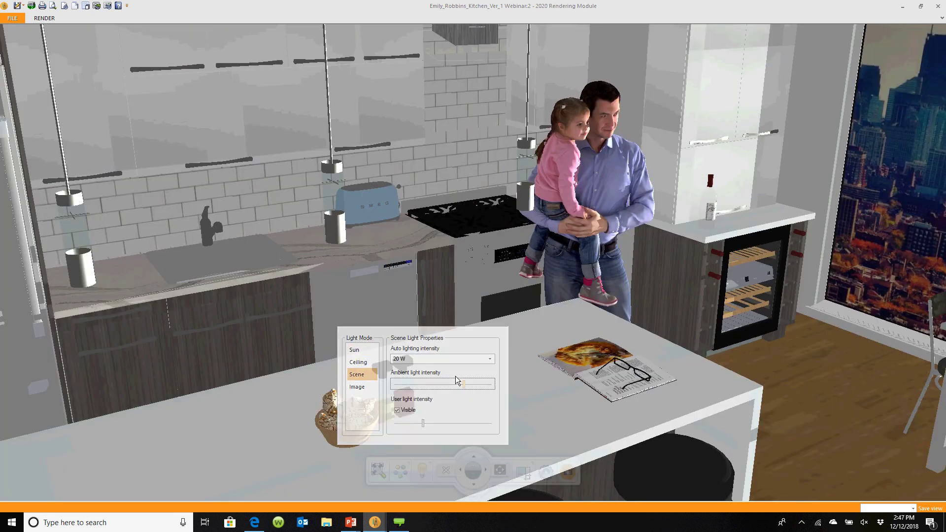
{"action": "left_click_drag", "start_coordinate": [458, 381], "coordinate": [416, 385]}
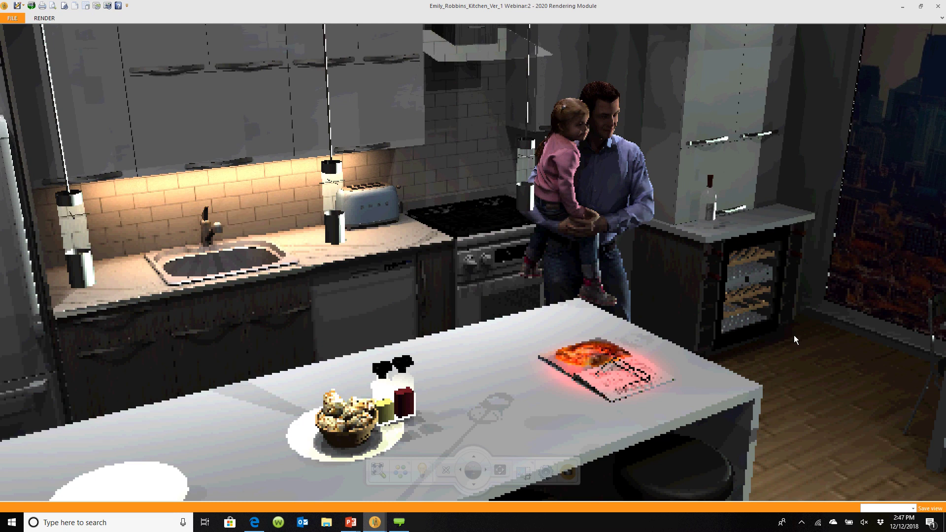
{"action": "left_click", "coordinate": [532, 468]}
{"action": "left_click", "coordinate": [520, 253]}
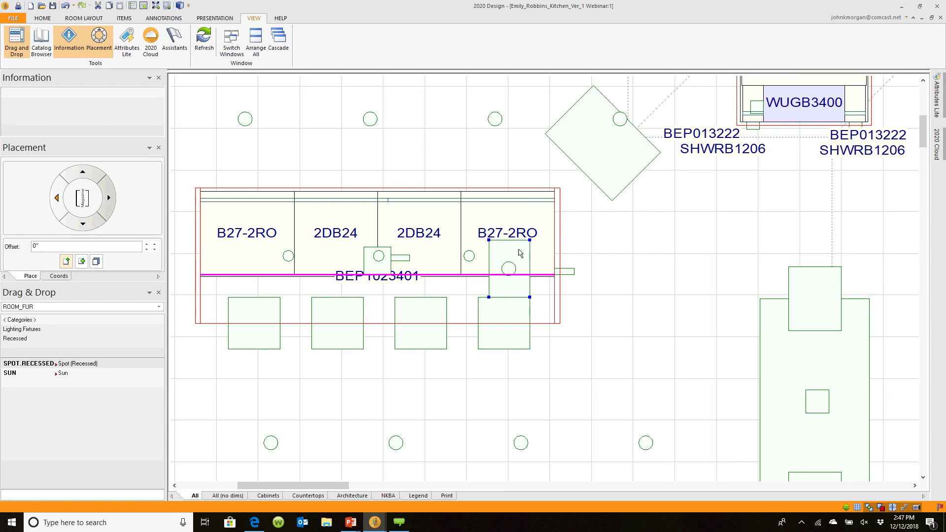
- Delete the magazine from the island and view the render again
{"action": "key", "text": "Escape"}
{"action": "mouse_move", "coordinate": [379, 523]}
{"action": "left_click", "coordinate": [398, 488]}
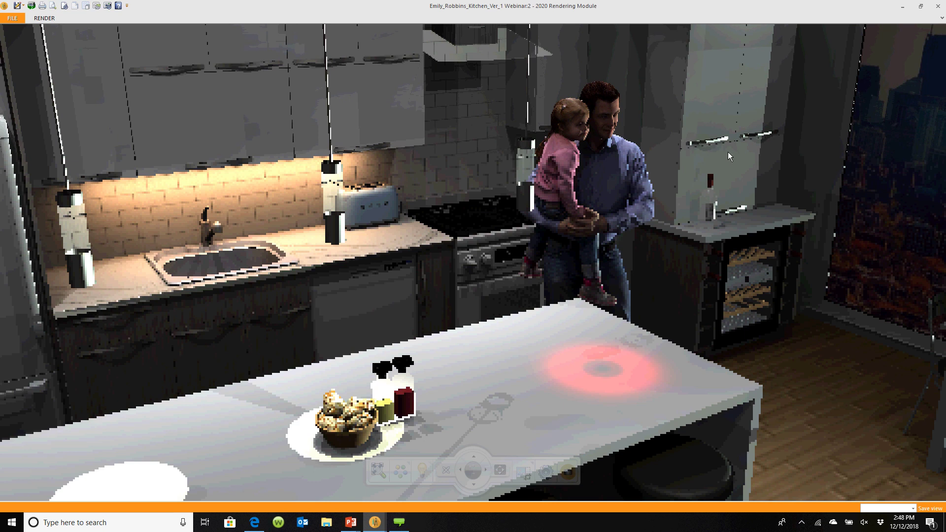
- Duplicate the recessed spot light and place the copy over the island's middle cabinets
{"action": "key", "text": "alt+Tab"}
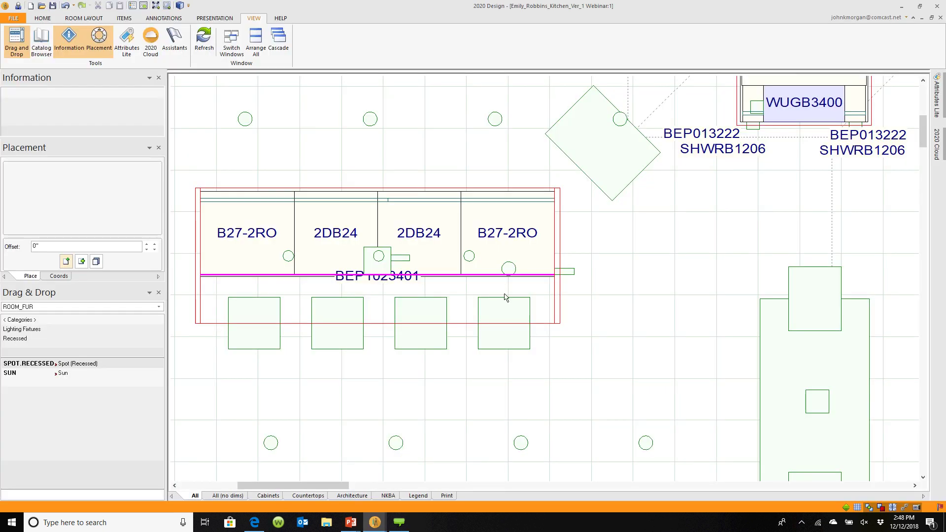
{"action": "right_click", "coordinate": [513, 271]}
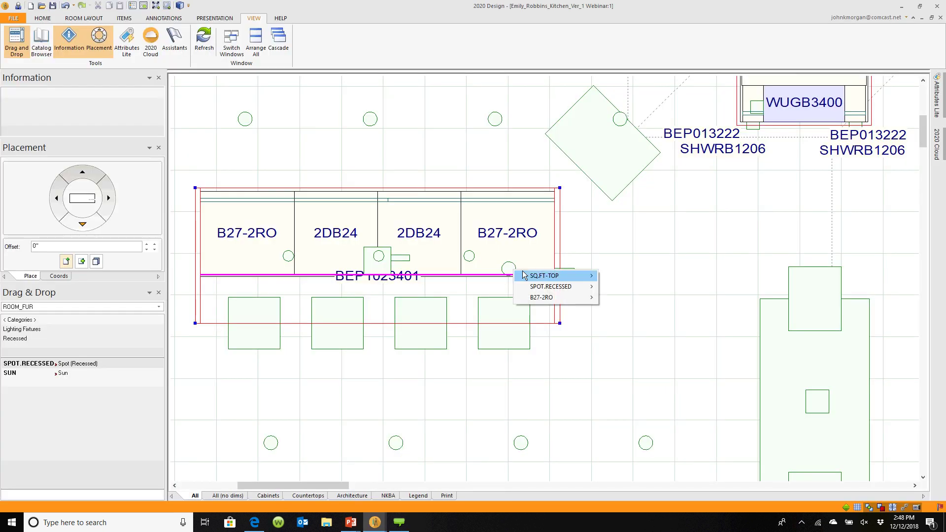
{"action": "mouse_move", "coordinate": [524, 275]}
{"action": "mouse_move", "coordinate": [539, 289]}
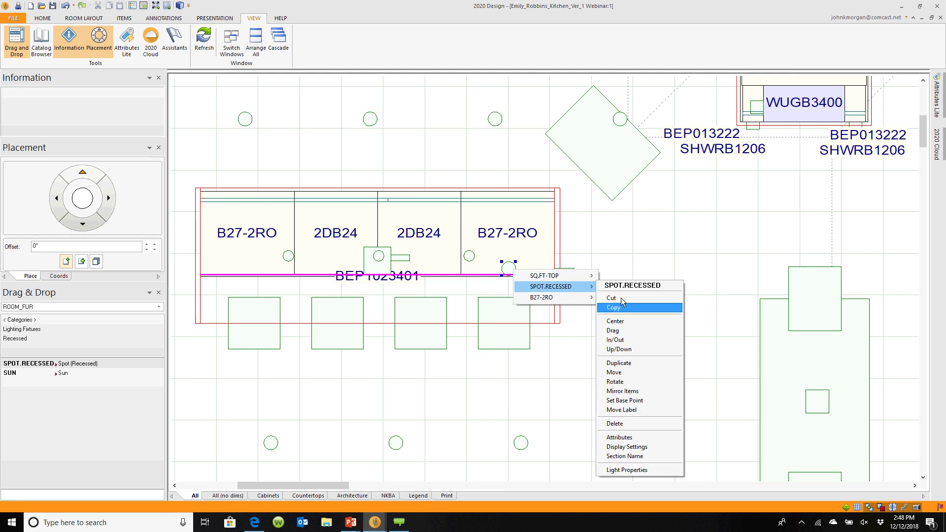
{"action": "left_click", "coordinate": [622, 363]}
{"action": "left_click", "coordinate": [655, 318]}
{"action": "left_click", "coordinate": [450, 231]}
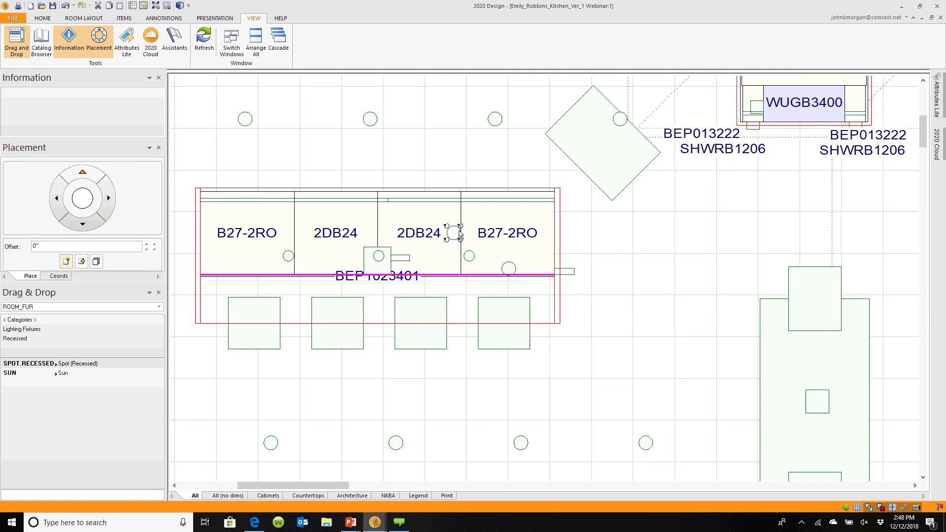
- Set the copied spot light 53 inches up from the floor
{"action": "right_click", "coordinate": [453, 230]}
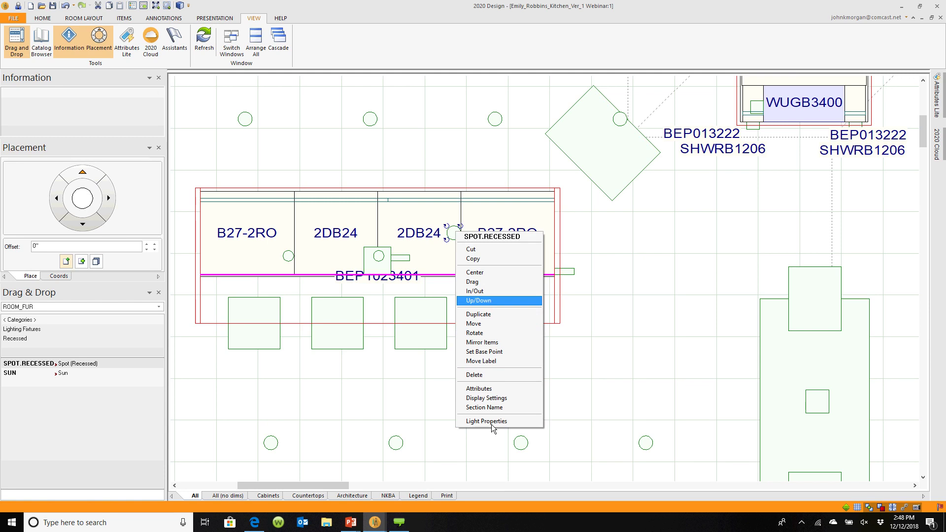
{"action": "left_click", "coordinate": [478, 300]}
{"action": "type", "text": "53"}
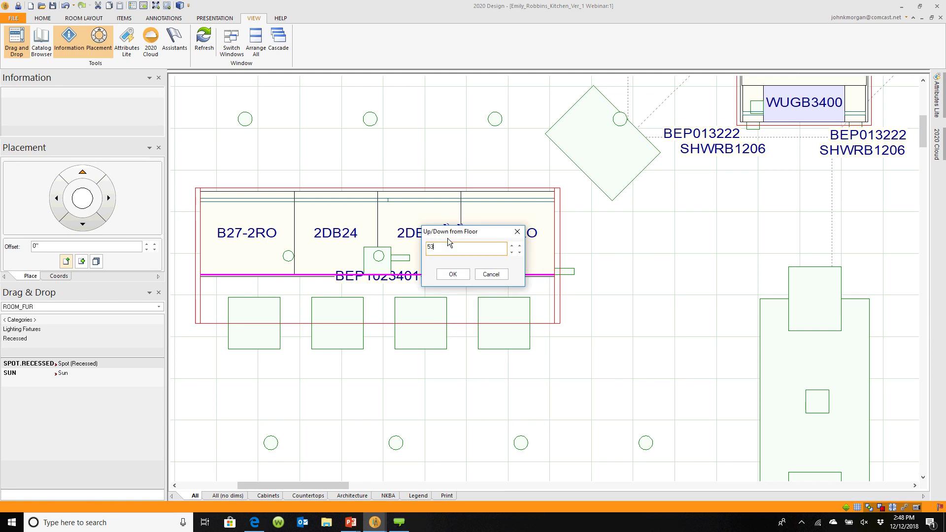
{"action": "left_click", "coordinate": [452, 274]}
- Give the copied spot light the Affichage profile and view the render's second red glow
{"action": "right_click", "coordinate": [455, 236]}
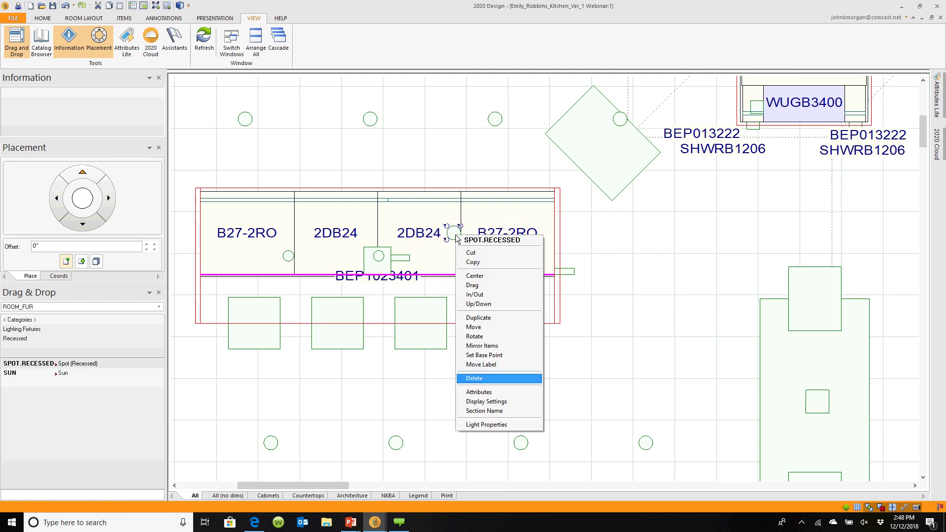
{"action": "key", "text": "Down"}
{"action": "key", "text": "Return"}
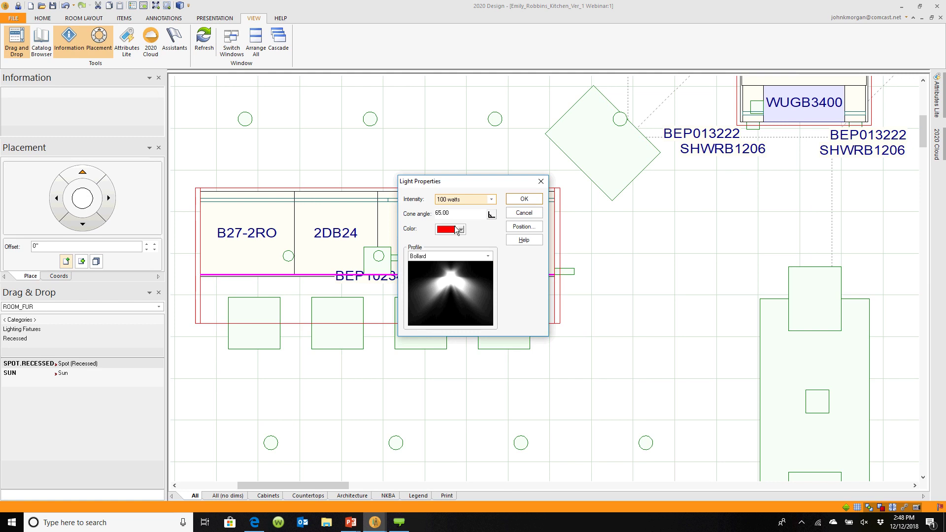
{"action": "left_click", "coordinate": [487, 256]}
{"action": "left_click", "coordinate": [434, 266]}
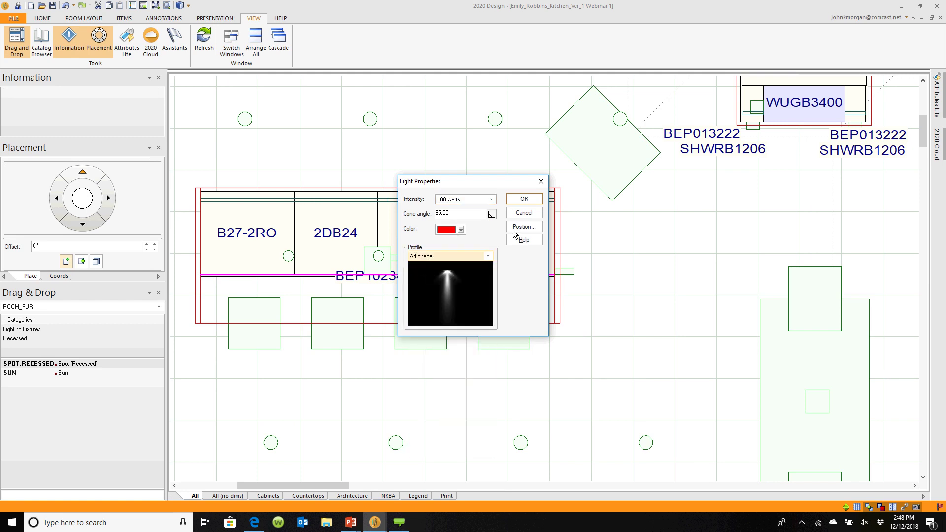
{"action": "left_click", "coordinate": [525, 199]}
{"action": "mouse_move", "coordinate": [376, 523]}
{"action": "left_click", "coordinate": [412, 484]}
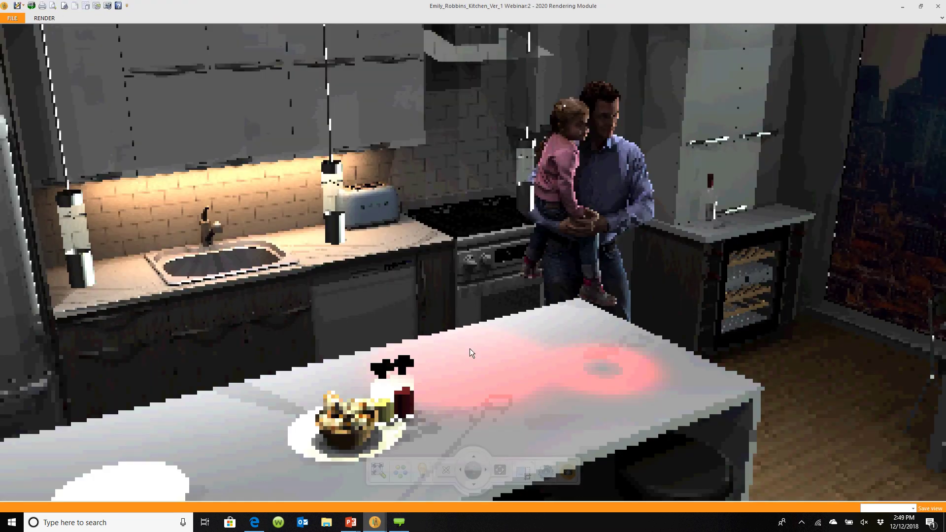